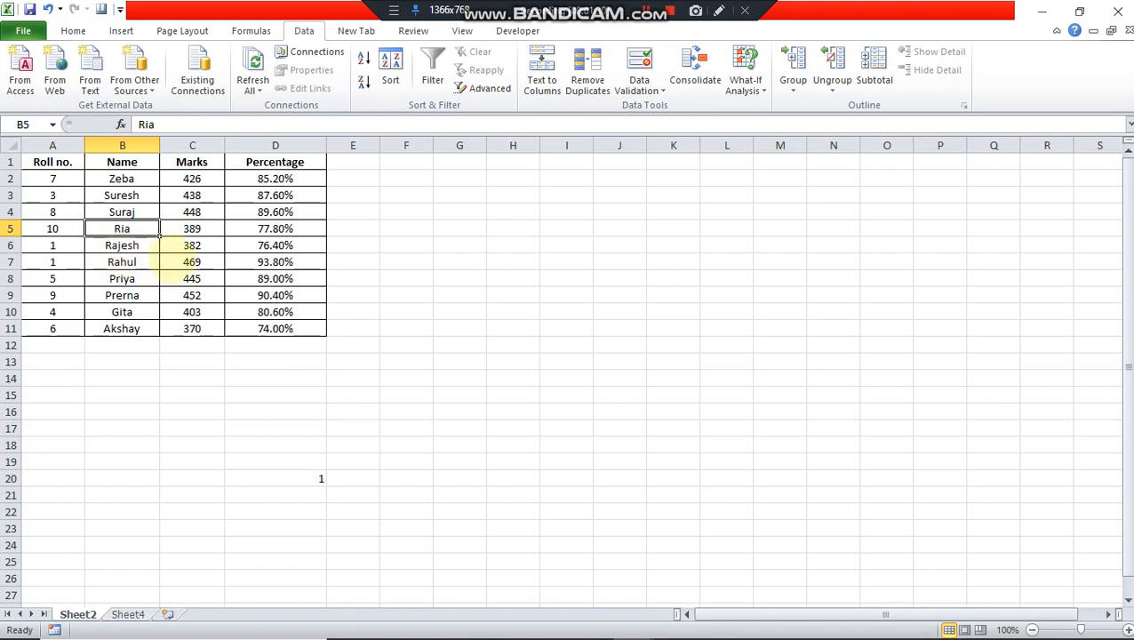
# - Select the whole student table A1:D11 and turn on filtering for its header row
pyautogui.click(123, 244)
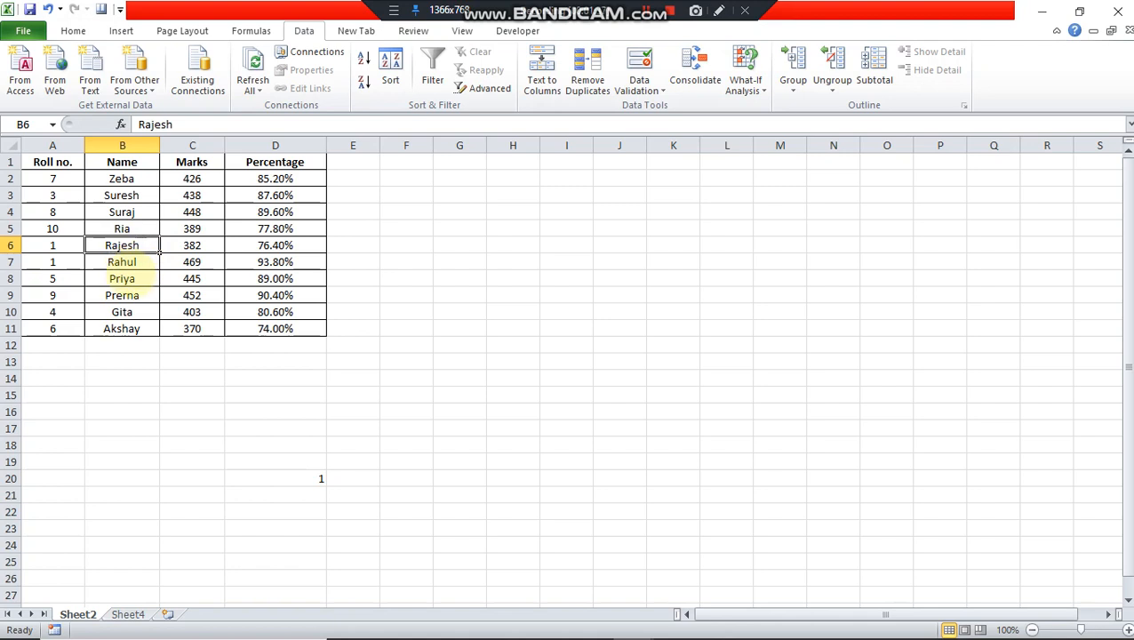
pyautogui.click(138, 279)
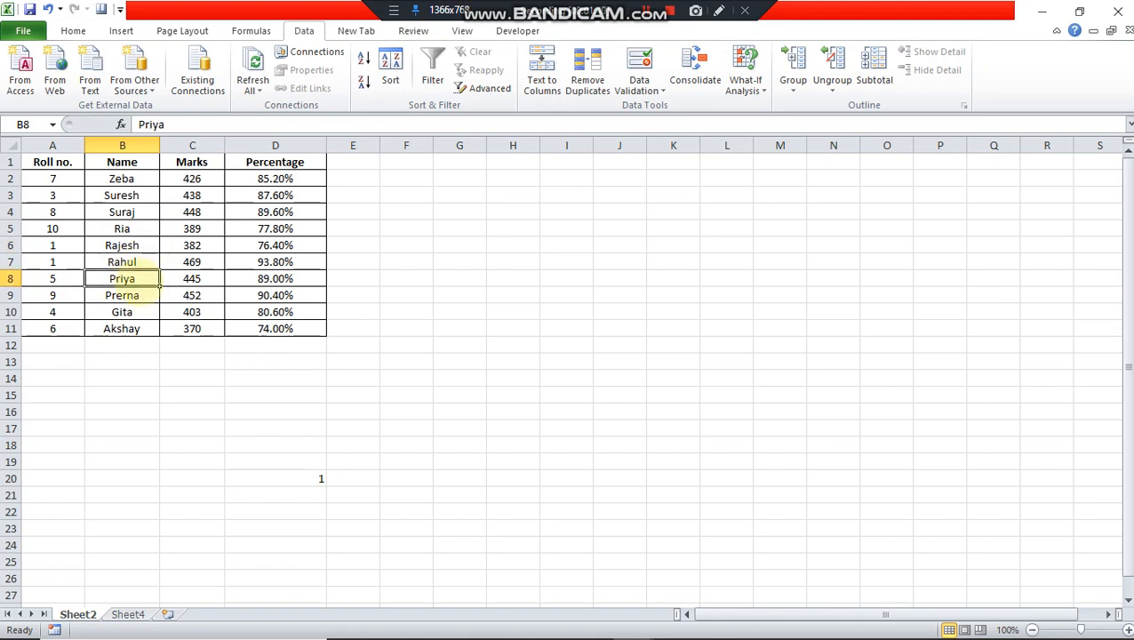
pyautogui.hotkey('ctrl', 'a')
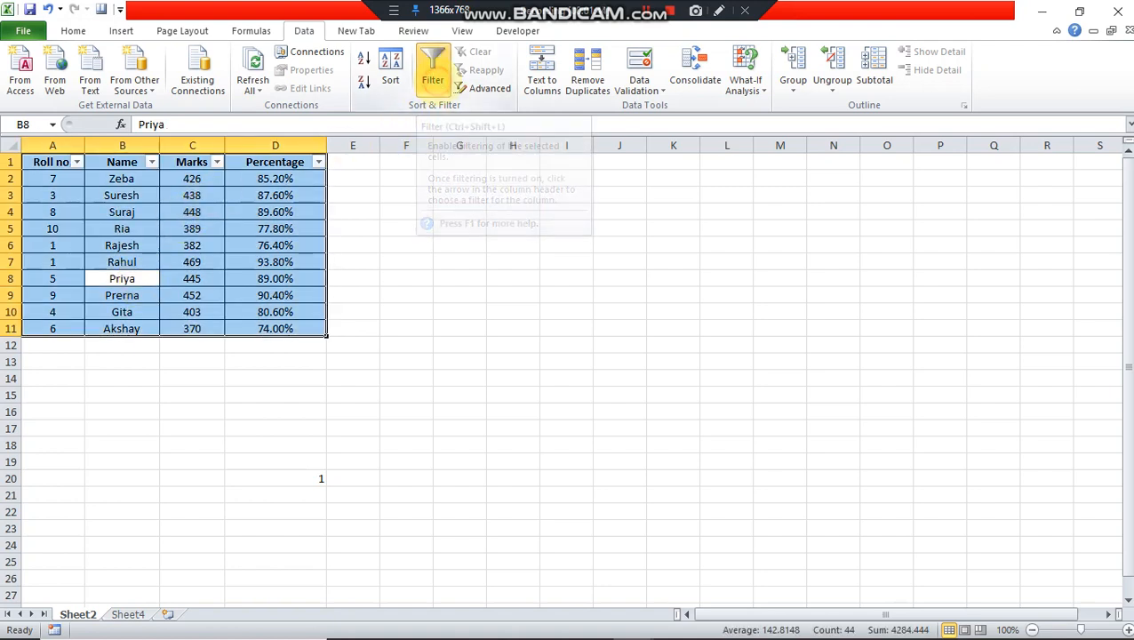
pyautogui.click(433, 72)
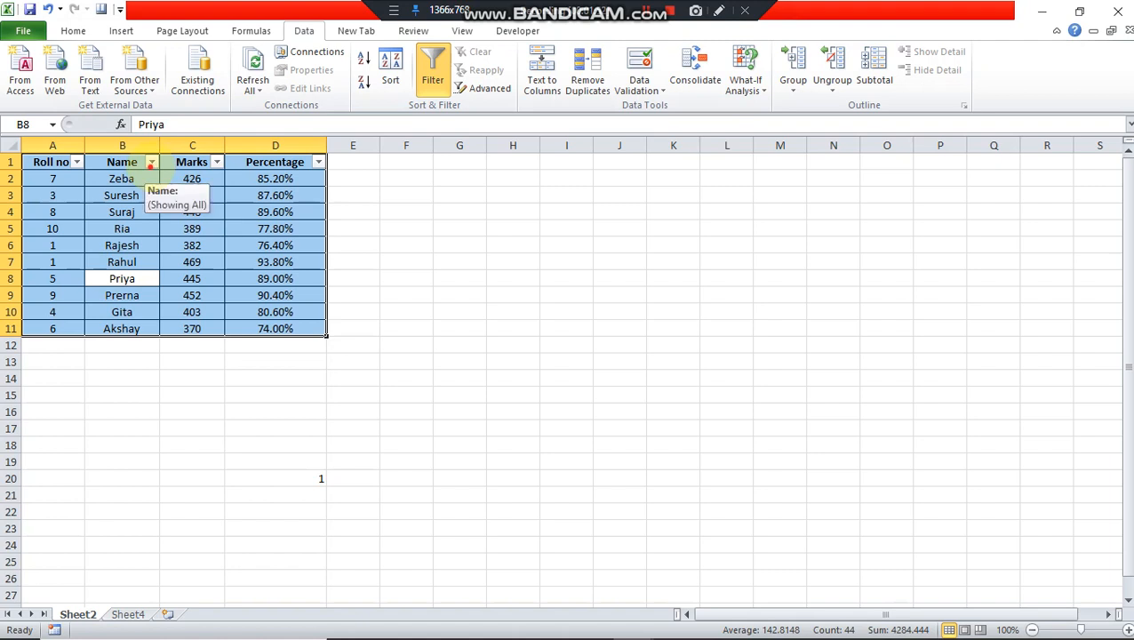
# - Filter the Name column with an Equals condition for the student name in row 7, and undo the filter
pyautogui.click(151, 162)
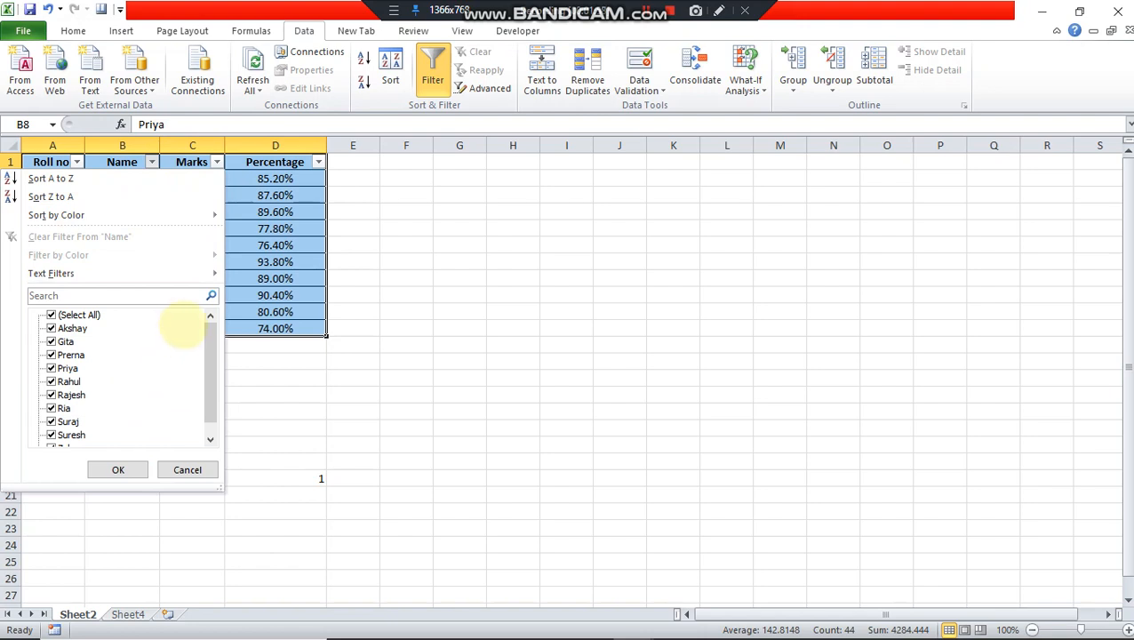
pyautogui.moveTo(180, 265)
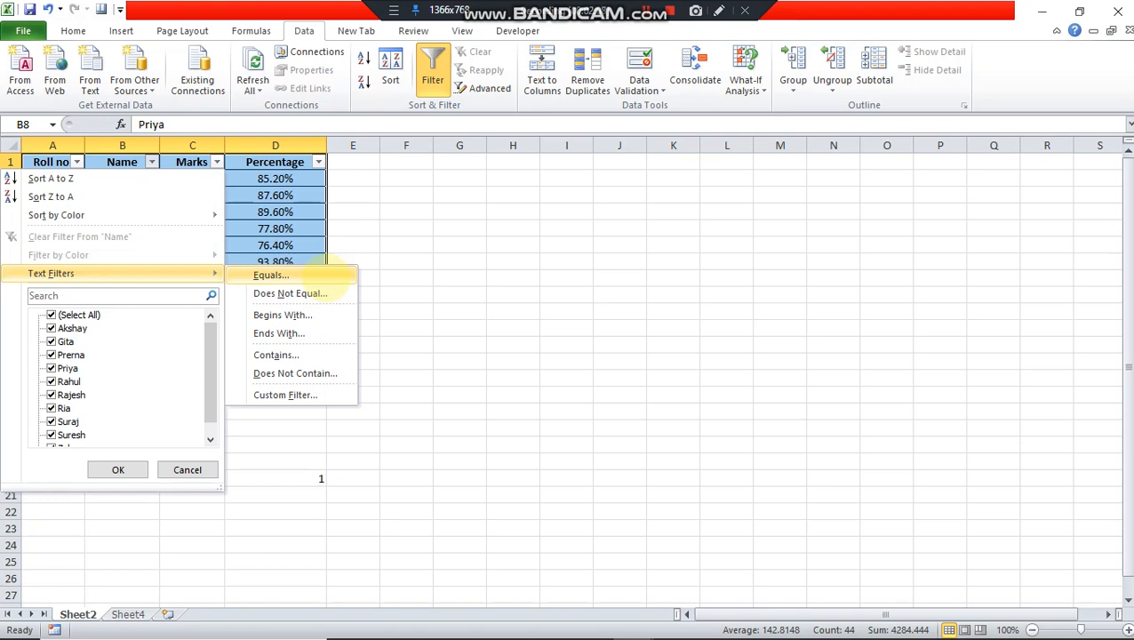
pyautogui.click(322, 276)
pyautogui.click(729, 307)
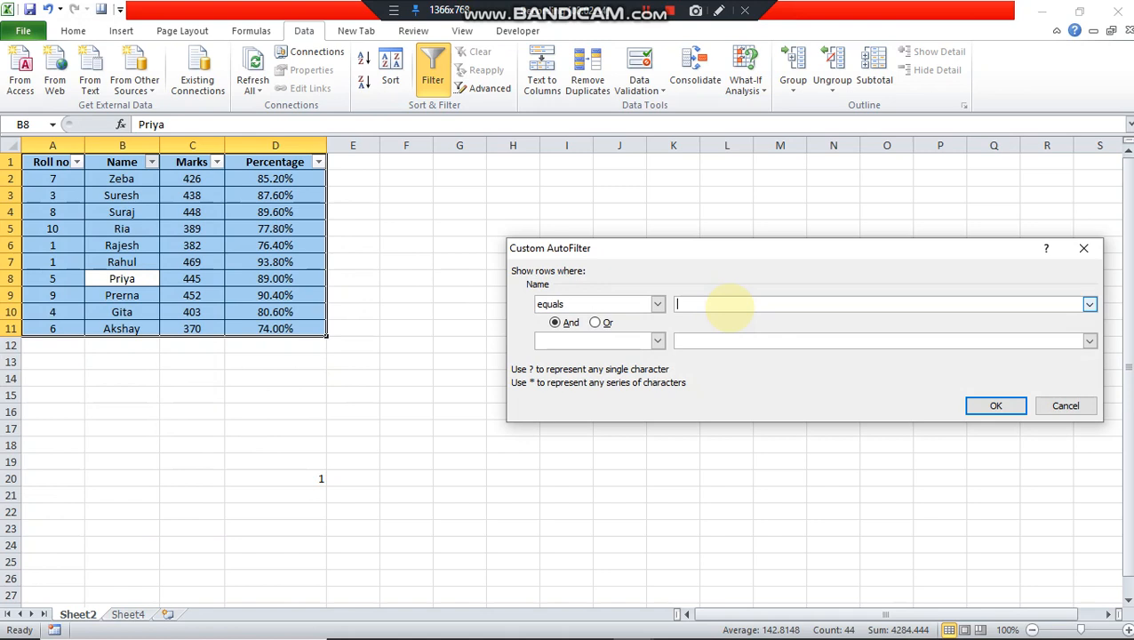
pyautogui.write('rahul')
pyautogui.click(1001, 406)
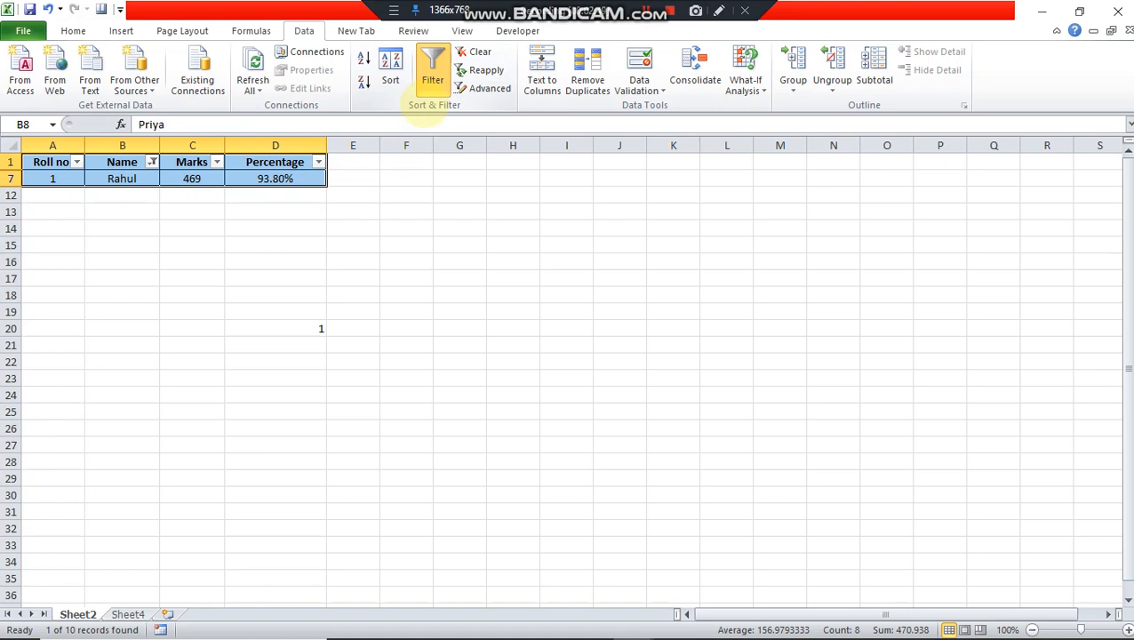
pyautogui.hotkey('ctrl', 'z')
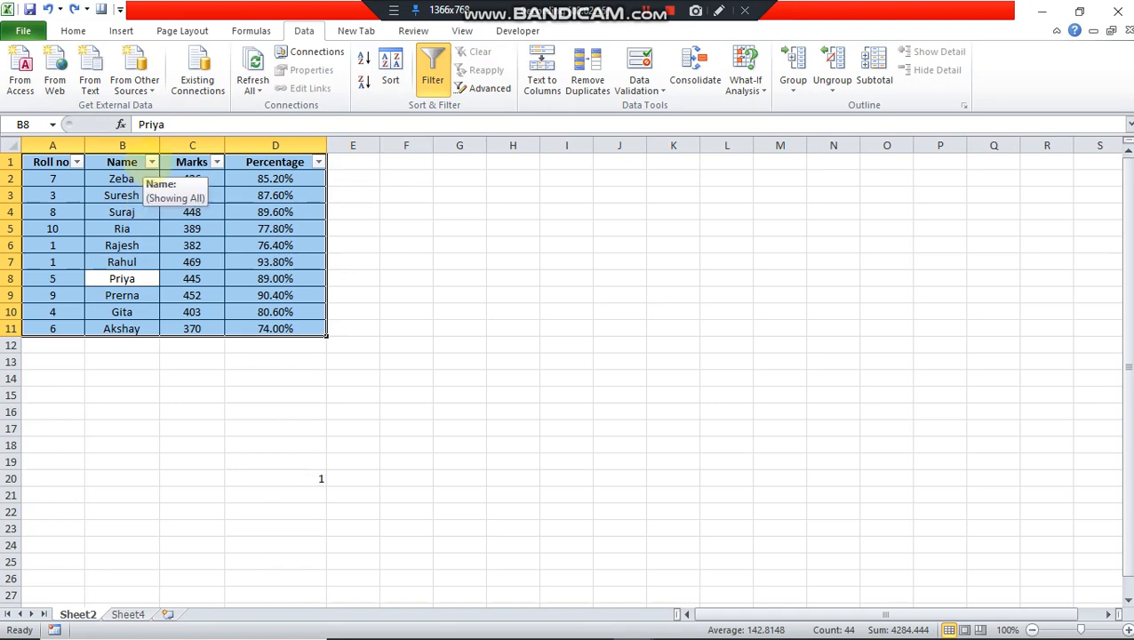
# - Filter the Name column with a Does Not Equal condition for the student name in row 2, and undo the filter
pyautogui.click(151, 161)
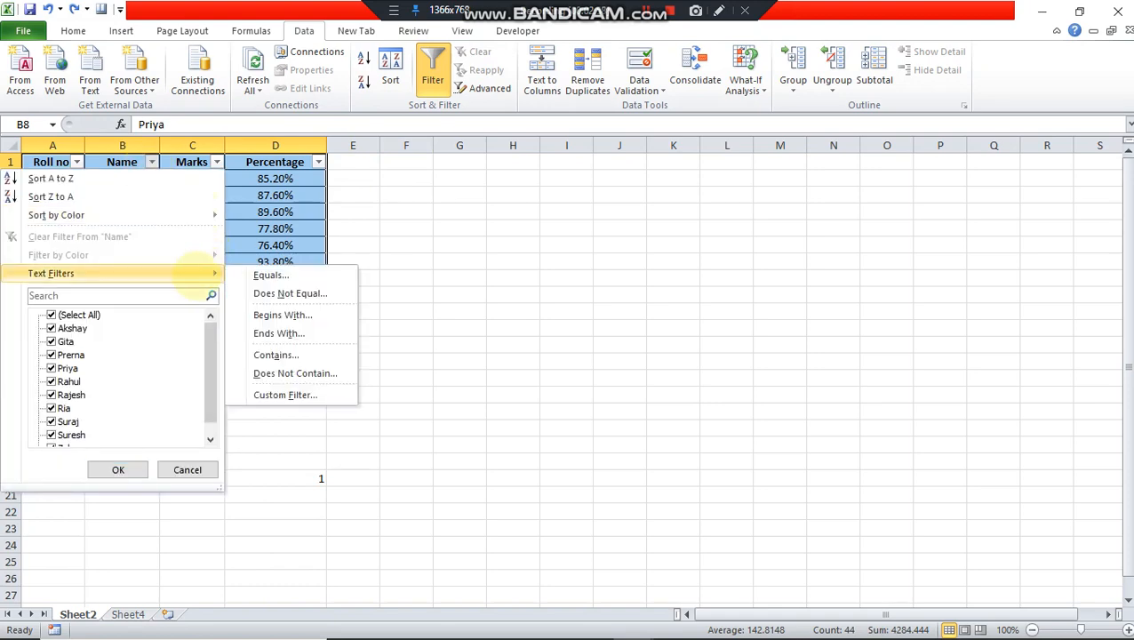
pyautogui.click(290, 293)
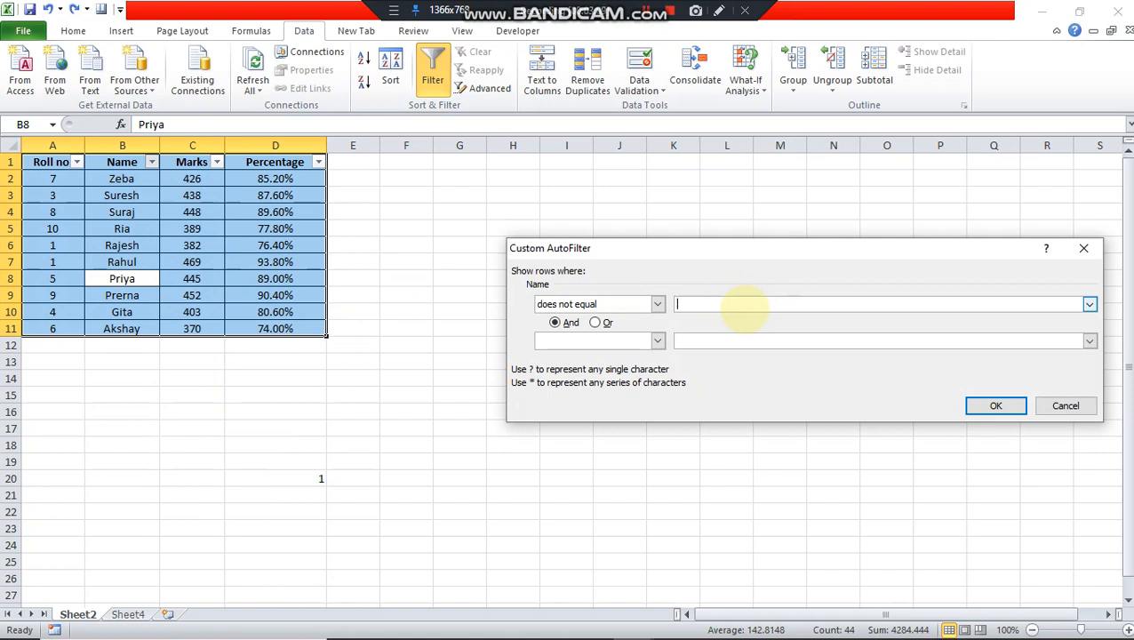
pyautogui.write('zeba')
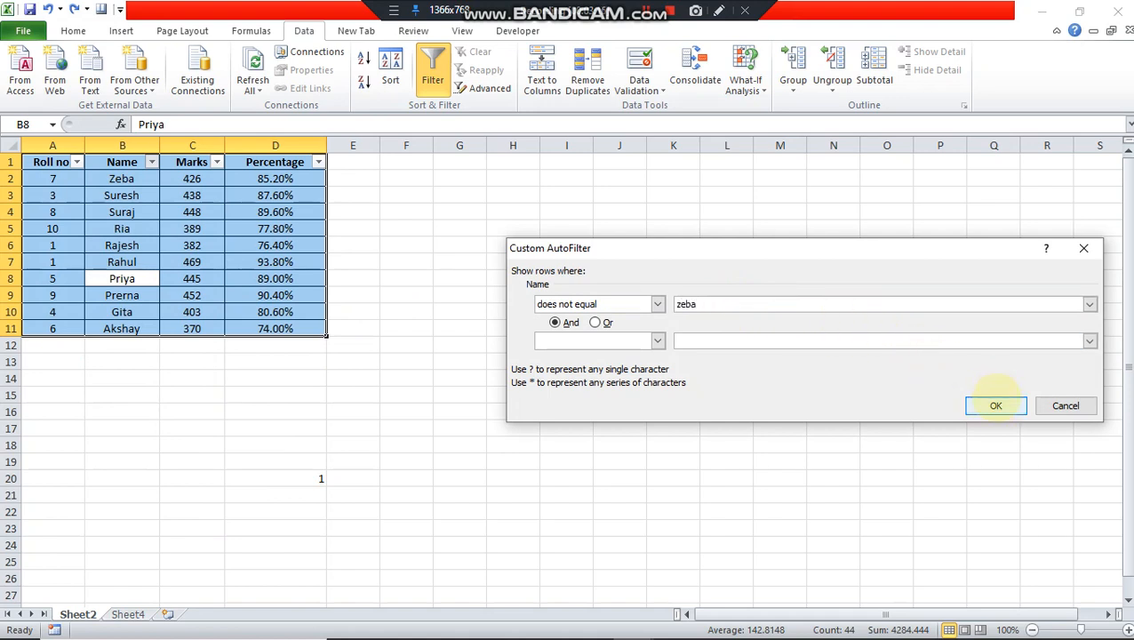
pyautogui.click(995, 405)
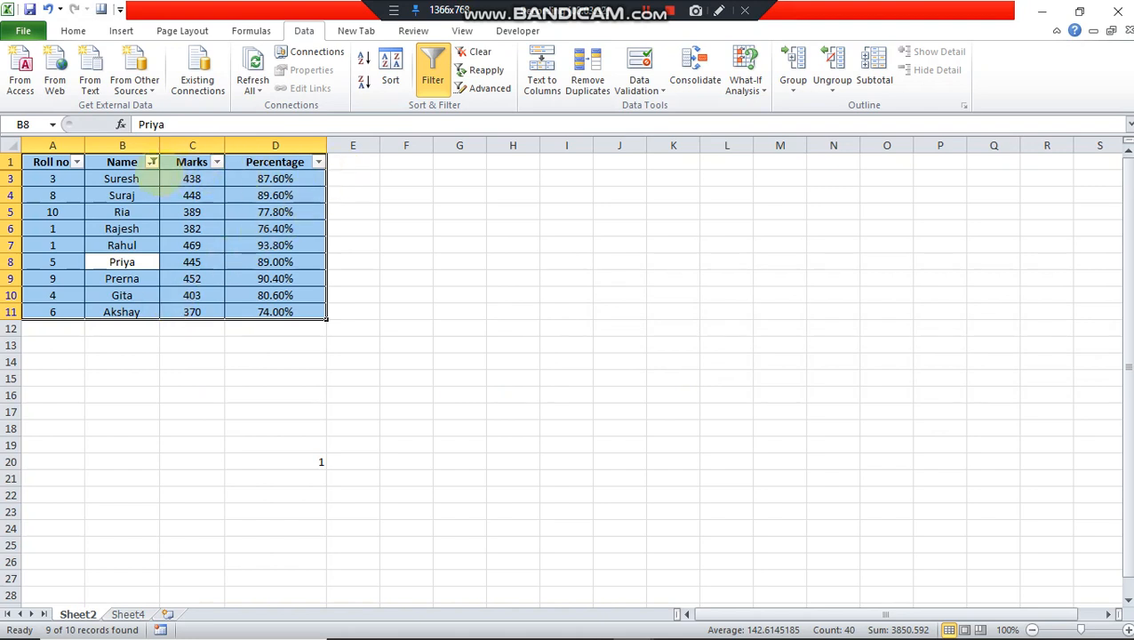
pyautogui.hotkey('ctrl', 'z')
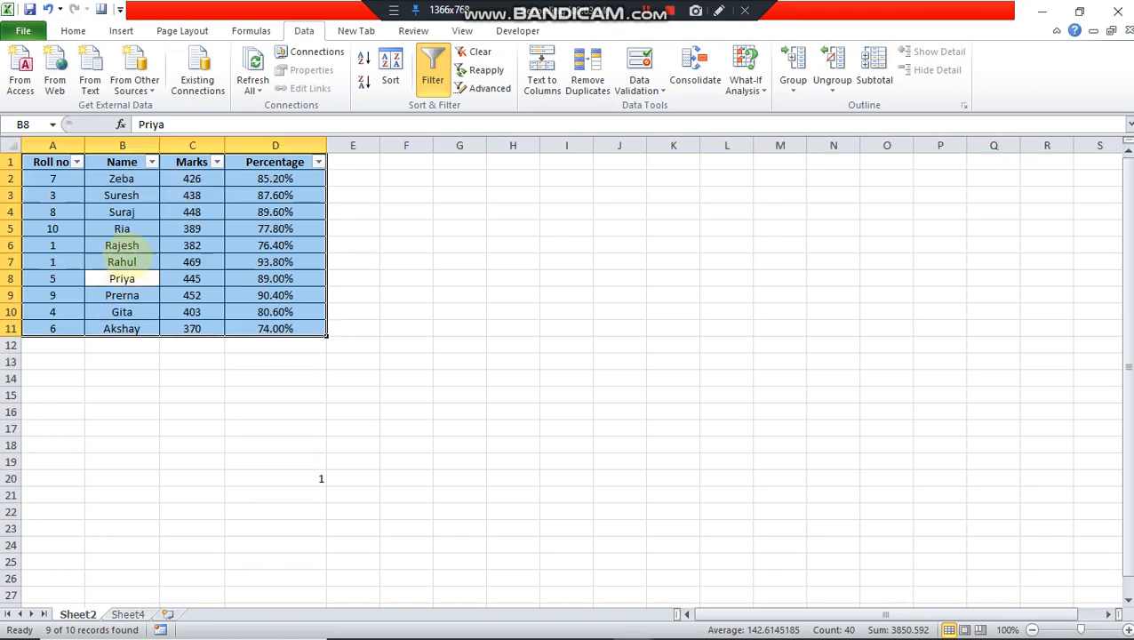
# - Filter the Name column to names that begin with "r", and undo the filter
pyautogui.click(152, 162)
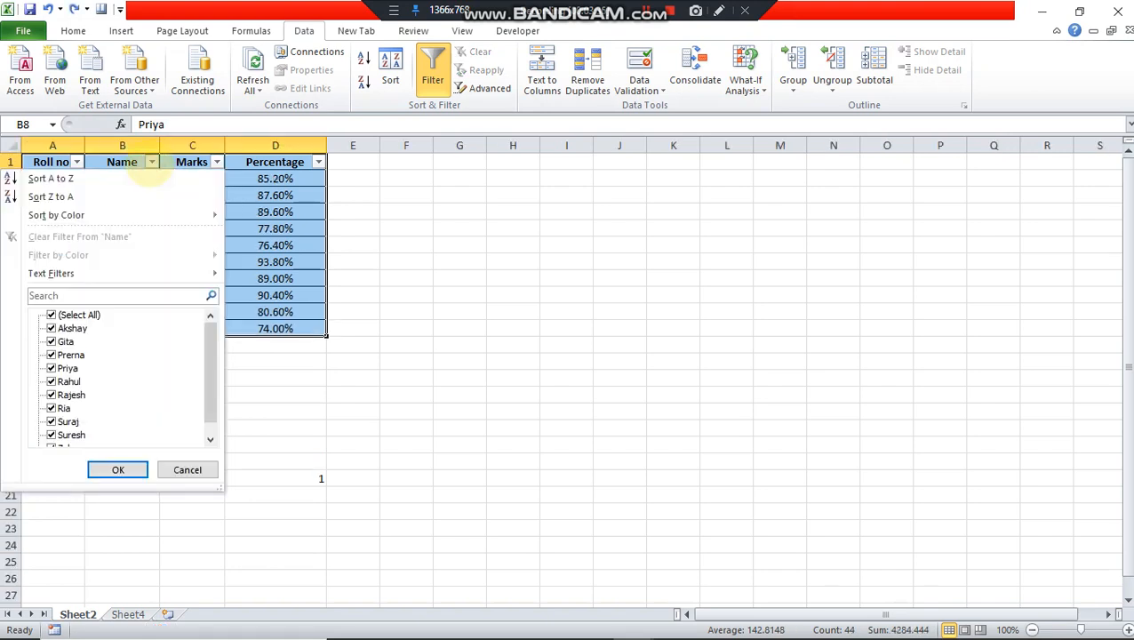
pyautogui.moveTo(188, 266)
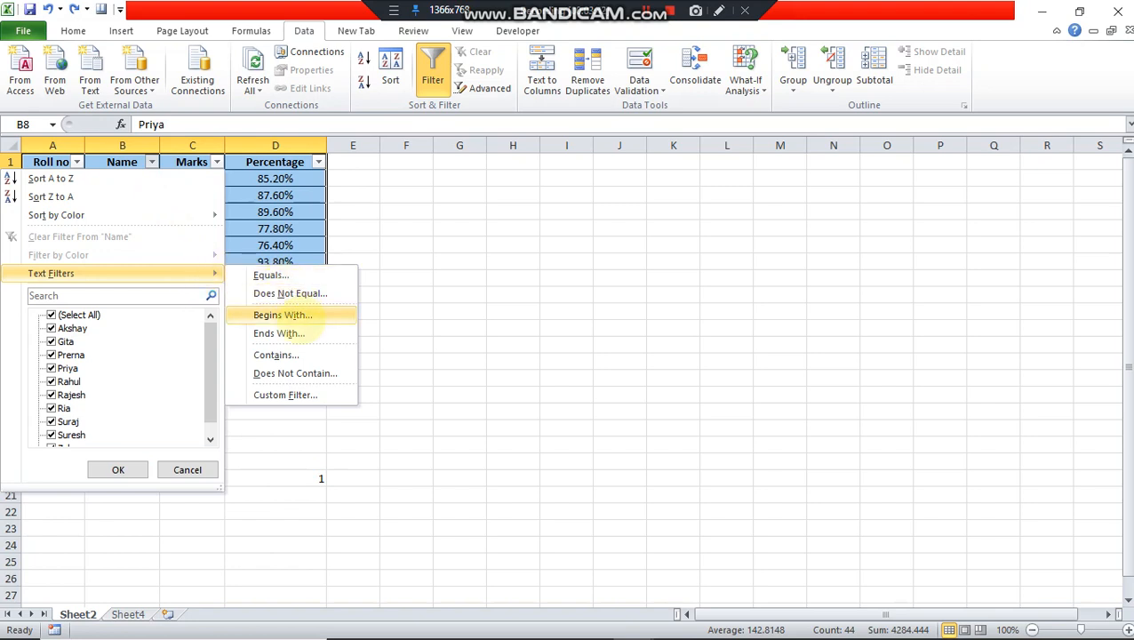
pyautogui.click(302, 318)
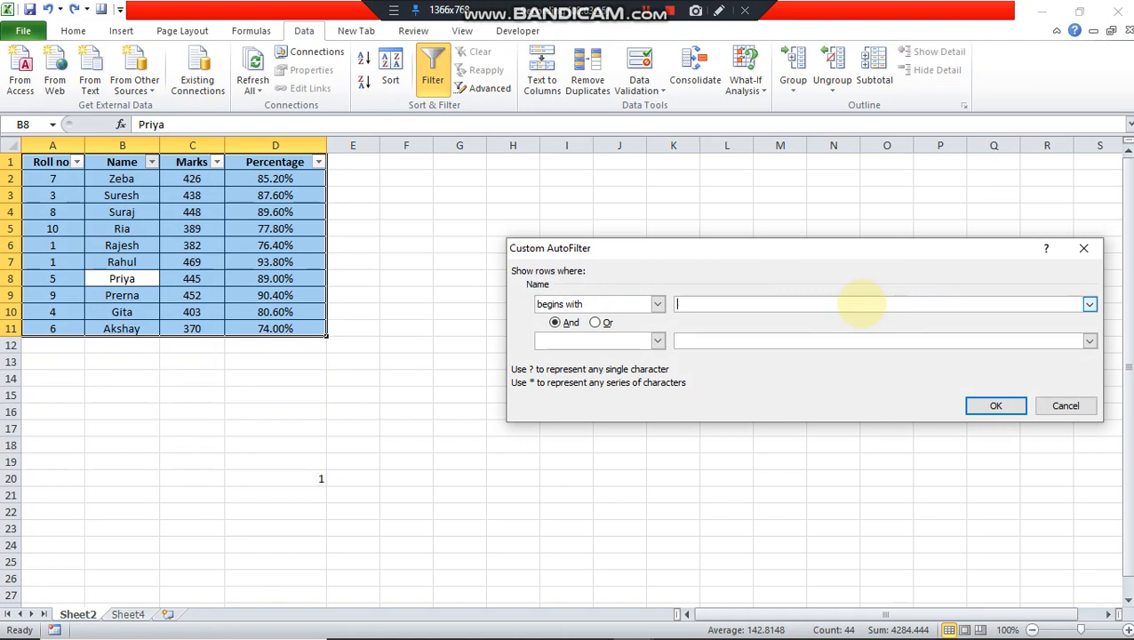
pyautogui.write('r')
pyautogui.click(995, 405)
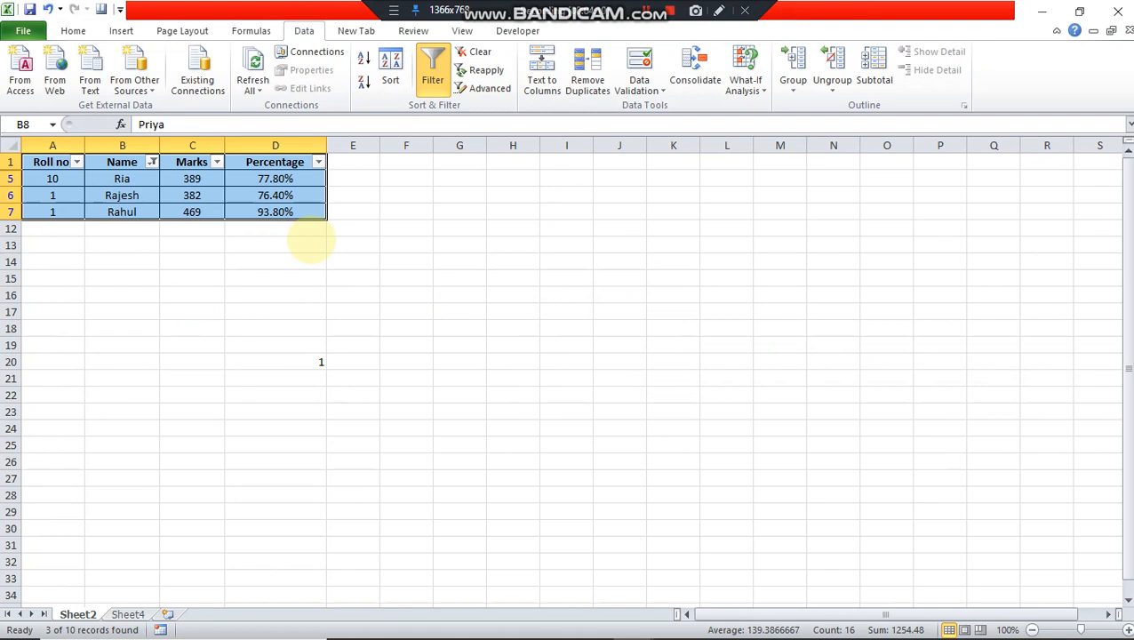
pyautogui.hotkey('ctrl', 'z')
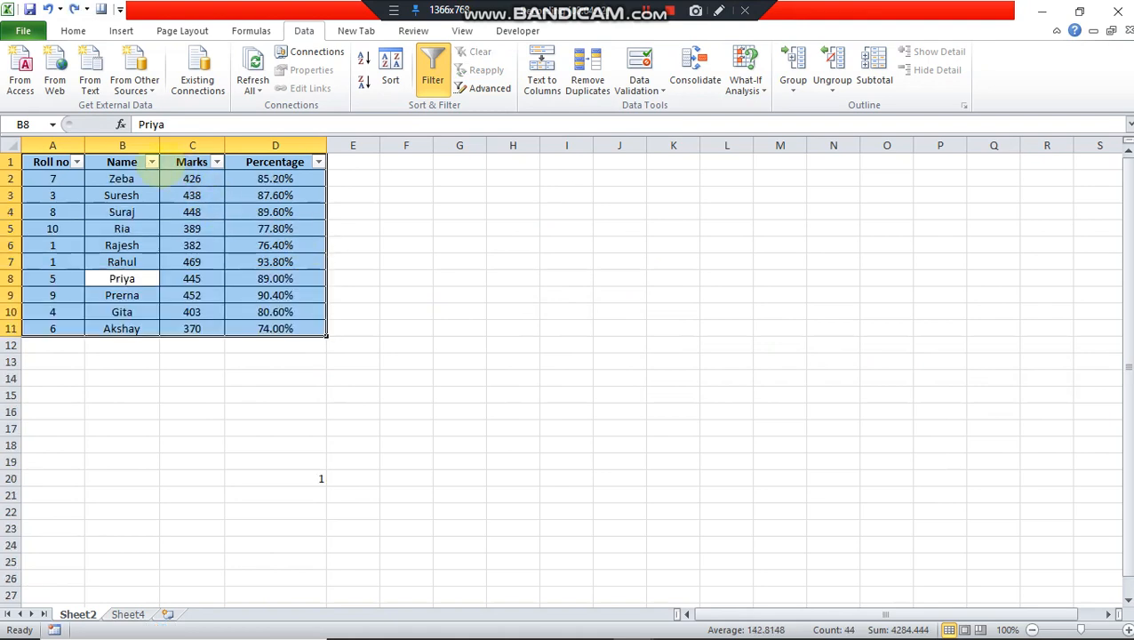
pyautogui.click(151, 162)
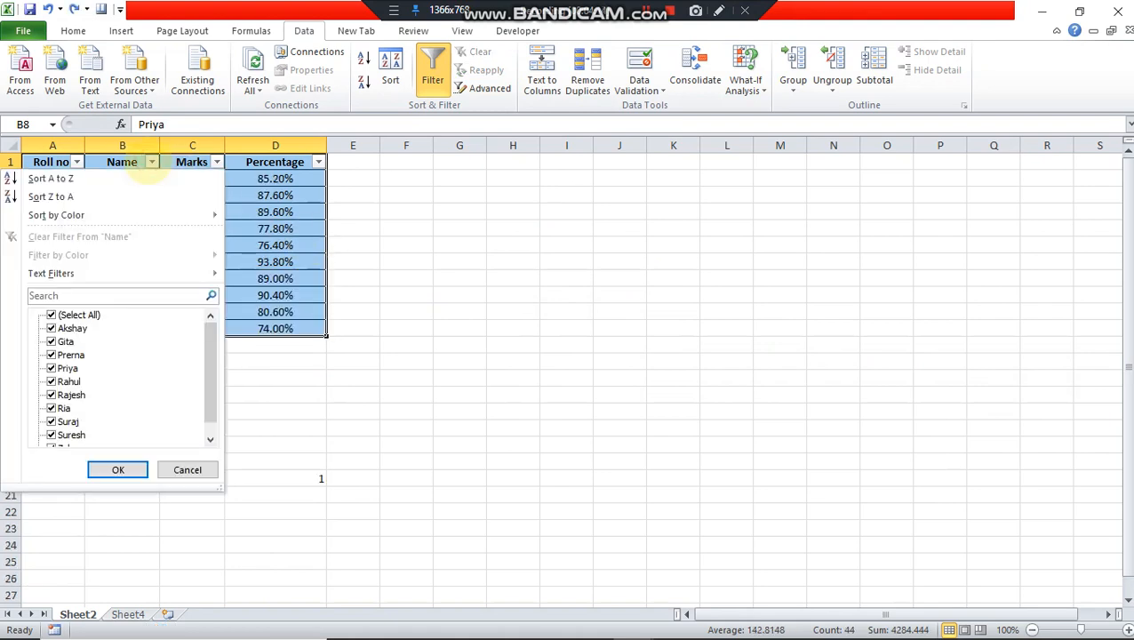
pyautogui.moveTo(197, 271)
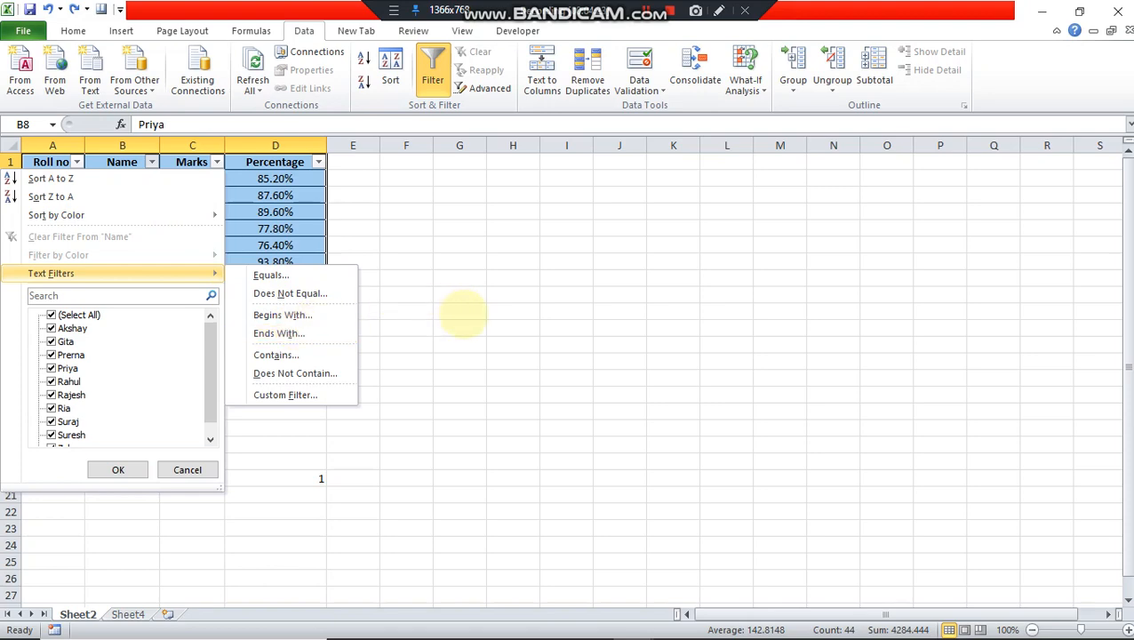
pyautogui.click(463, 312)
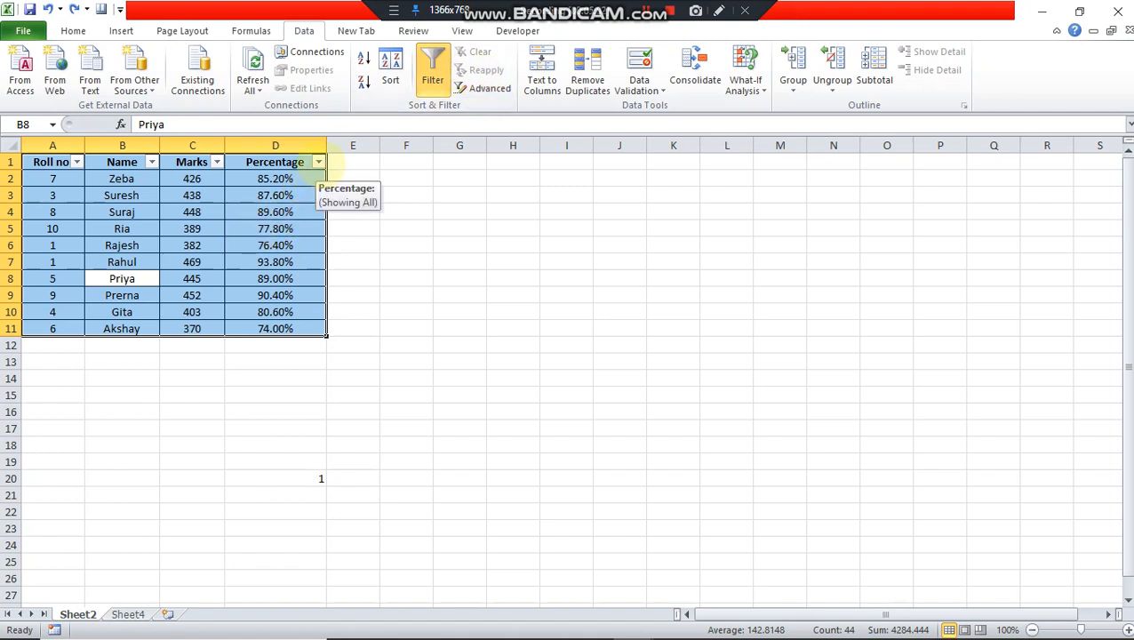
# - Apply a number filter to the Percentage column, starting from Greater Than and switching the condition to is less than 80%
pyautogui.click(318, 162)
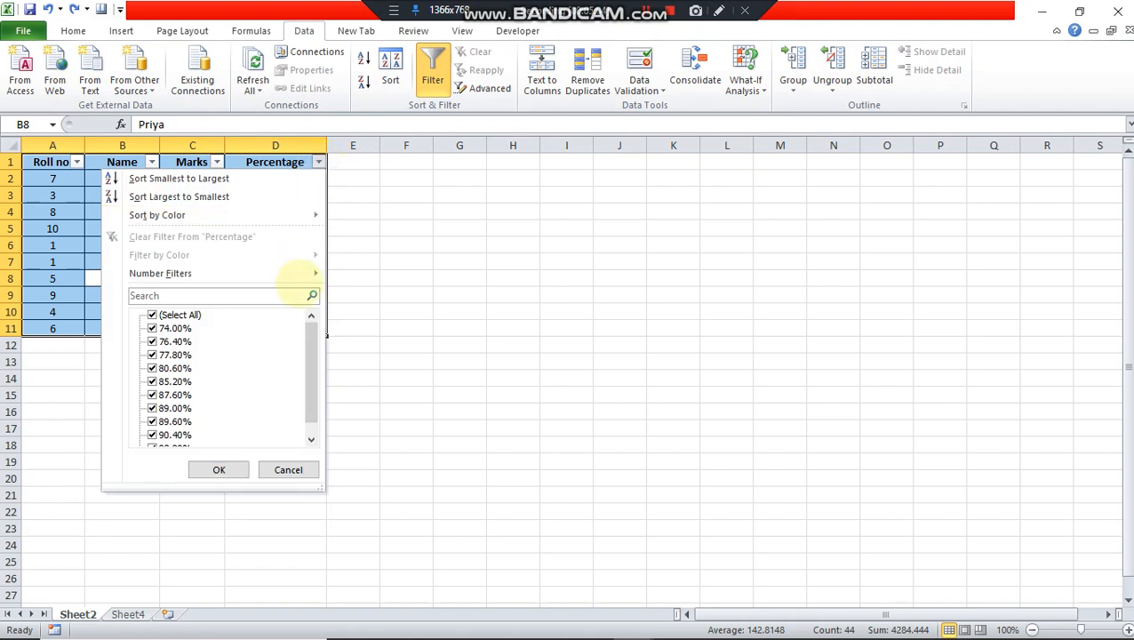
pyautogui.moveTo(299, 272)
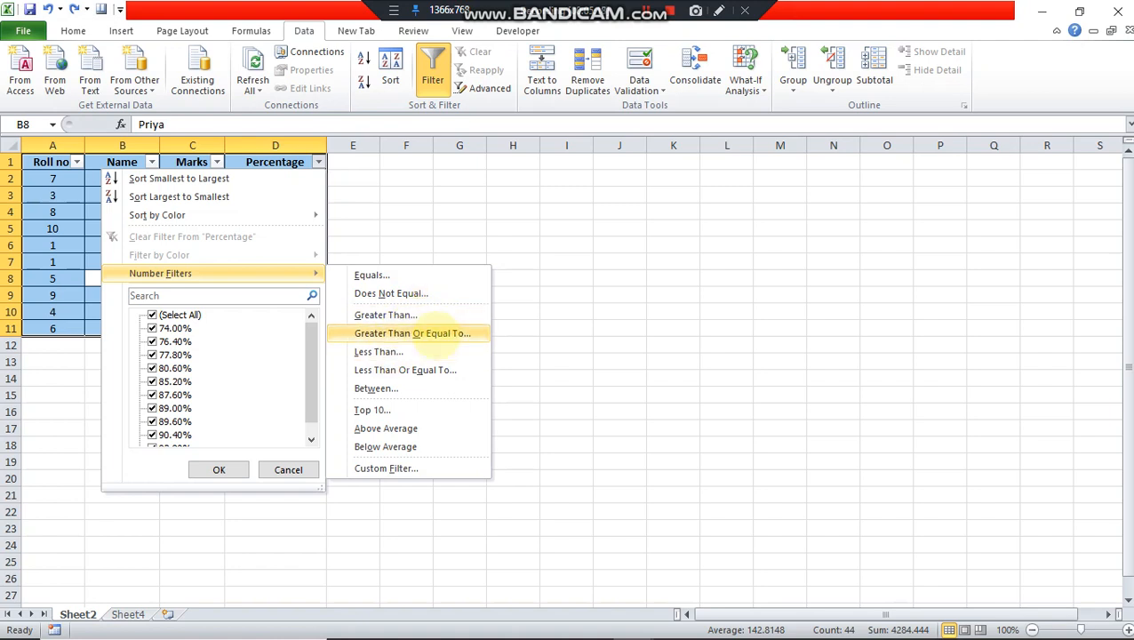
pyautogui.click(448, 314)
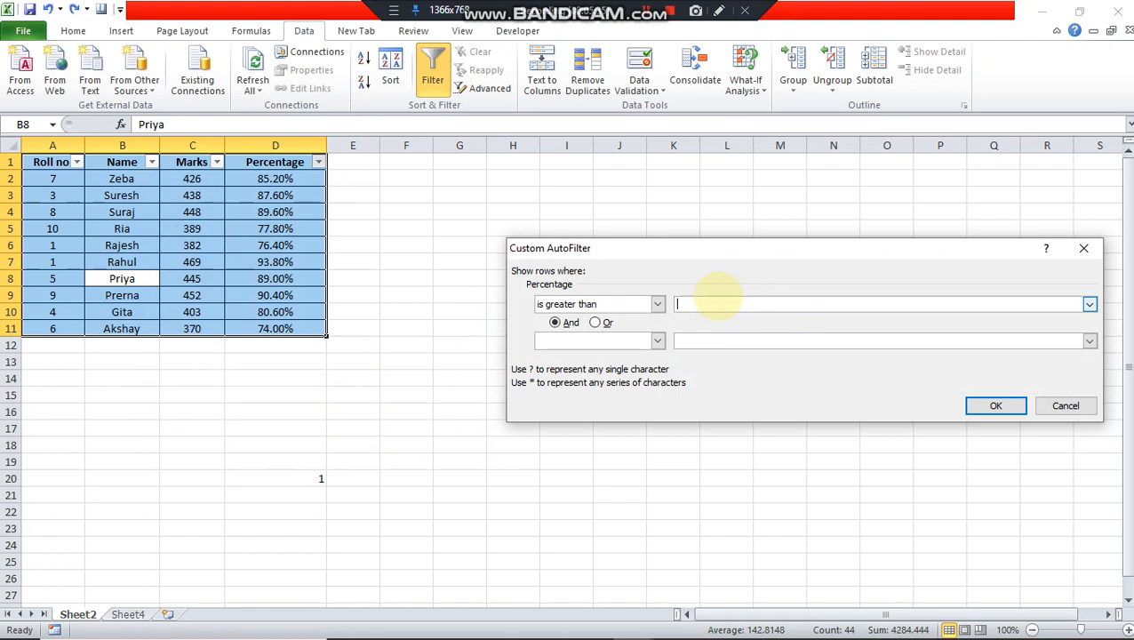
pyautogui.write('80%')
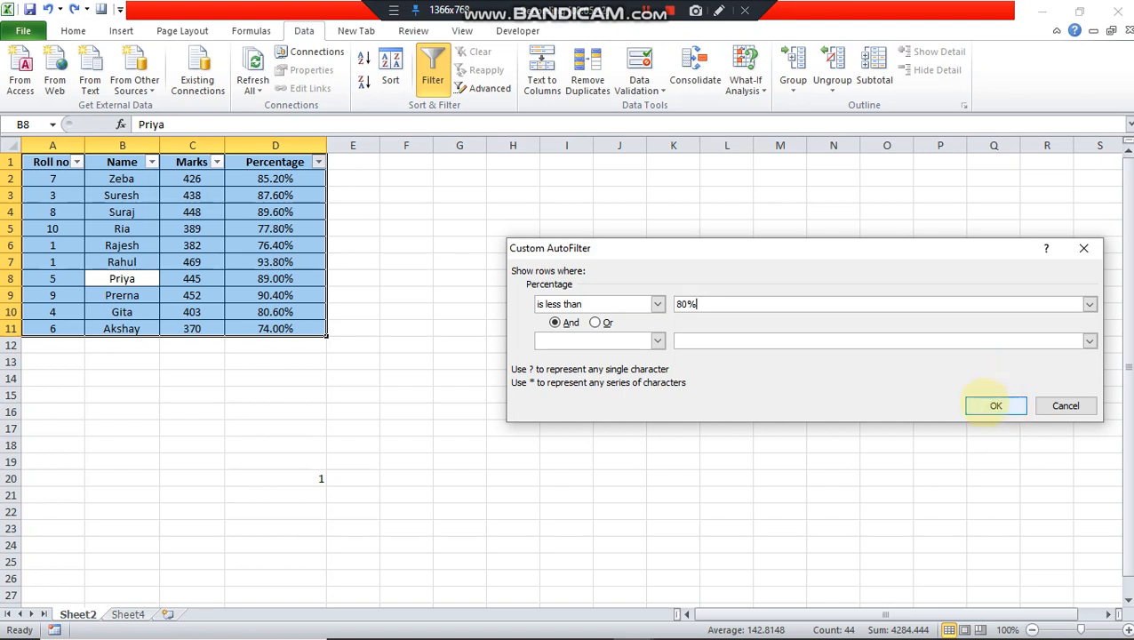
pyautogui.click(995, 405)
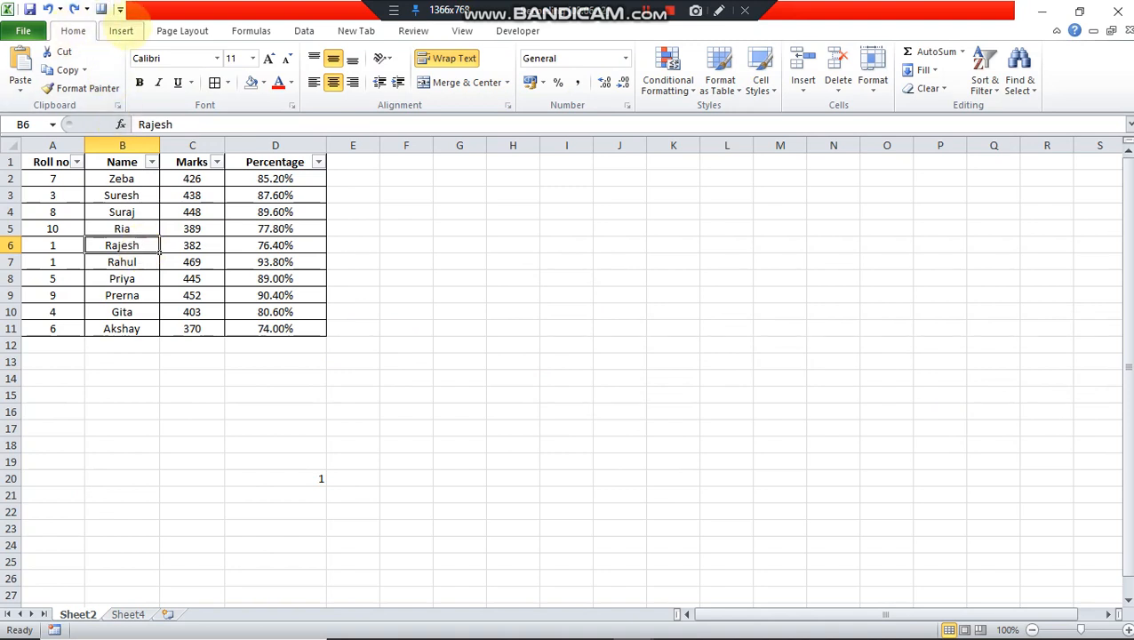
# - Insert a basic 2-D line chart of the whole table A1:D11, and delete the chart
pyautogui.click(122, 29)
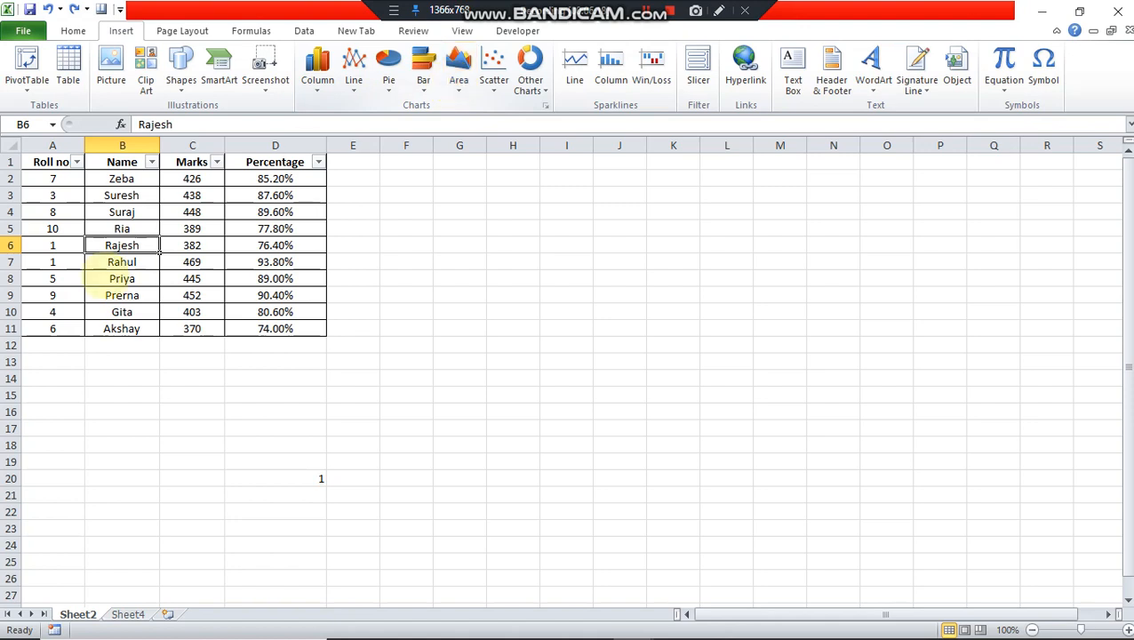
pyautogui.click(192, 245)
pyautogui.hotkey('ctrl', 'a')
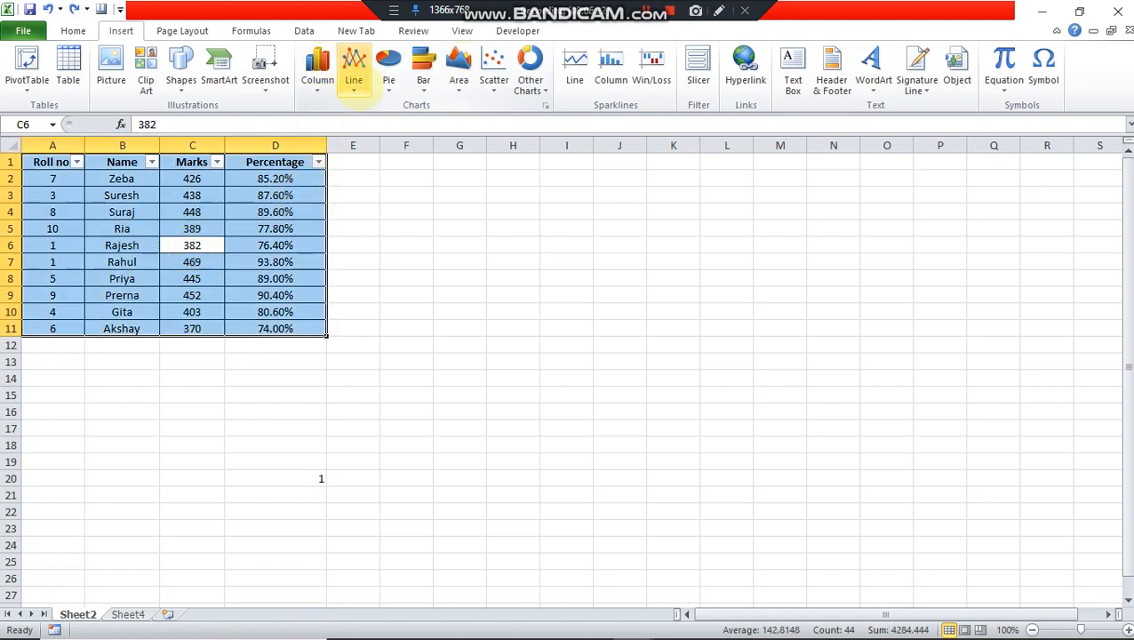
pyautogui.click(354, 79)
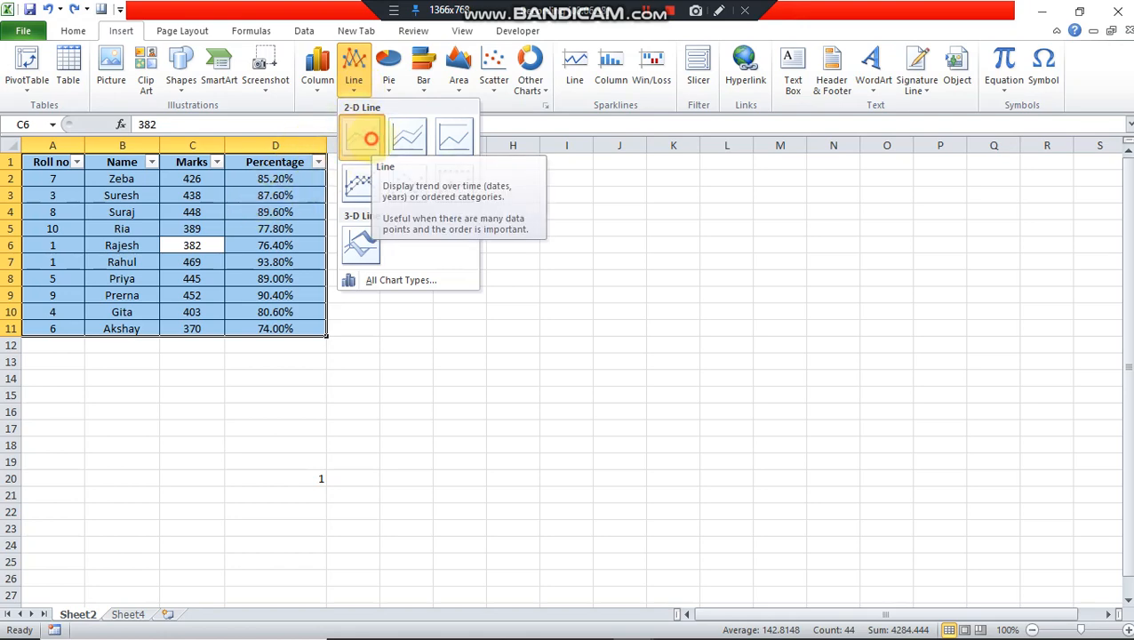
pyautogui.click(360, 137)
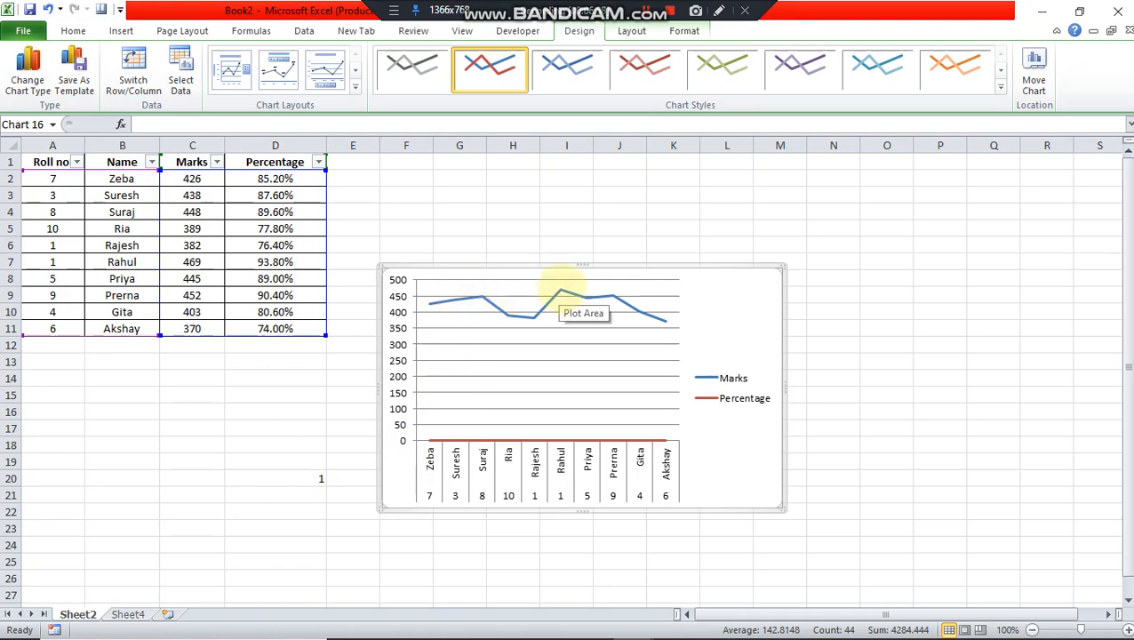
pyautogui.press('Delete')
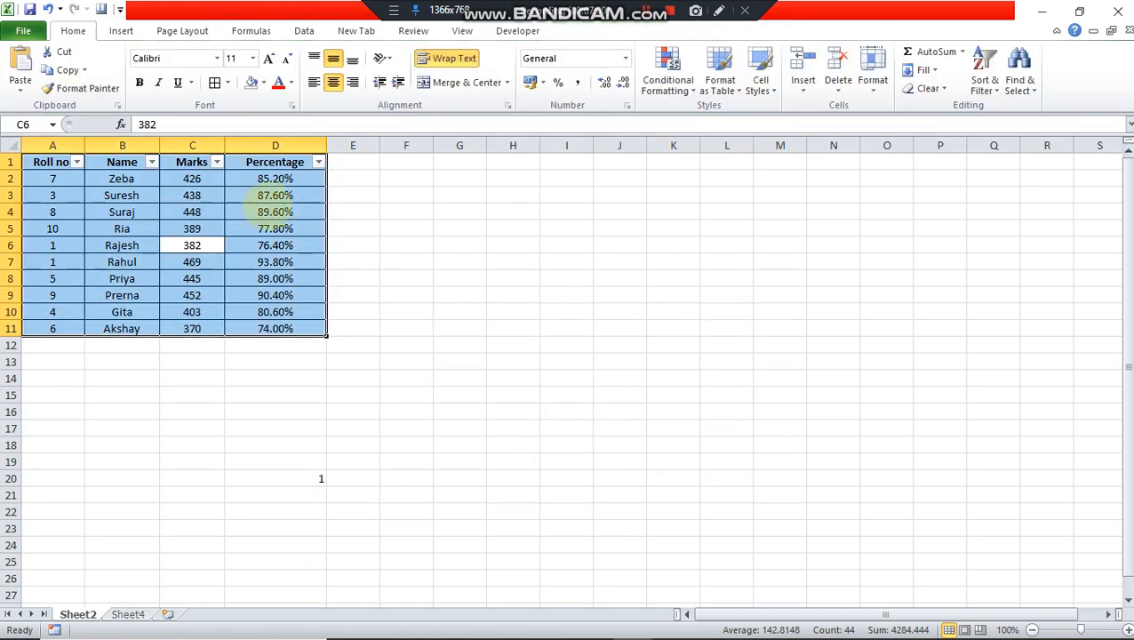
# - Insert a 2-D clustered column chart of the whole student table A1:D11
pyautogui.click(121, 32)
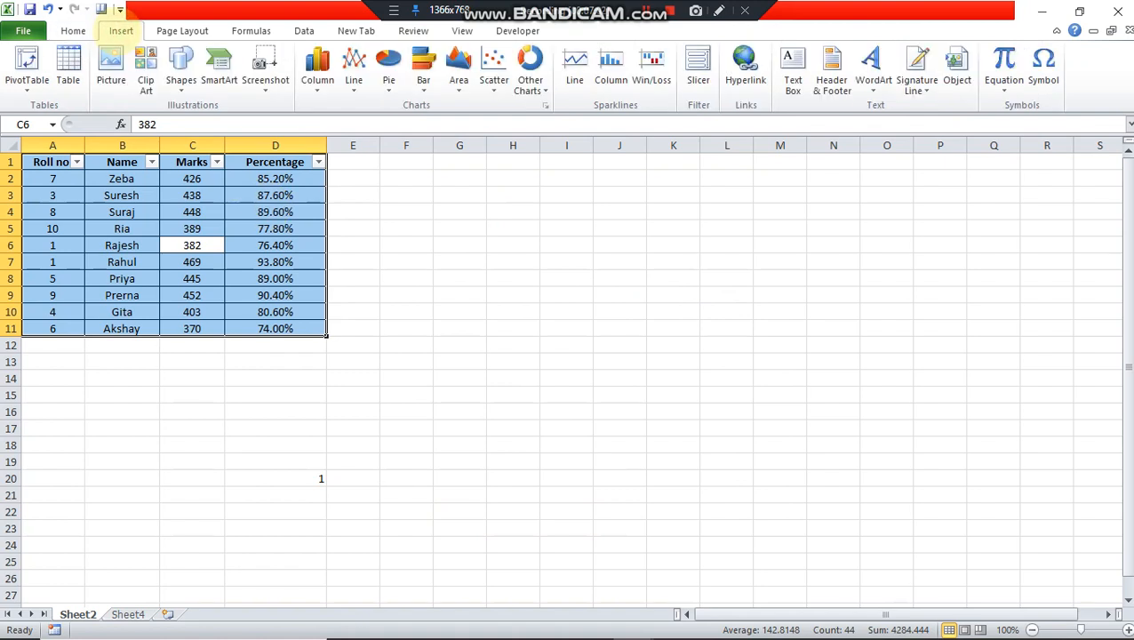
pyautogui.click(317, 71)
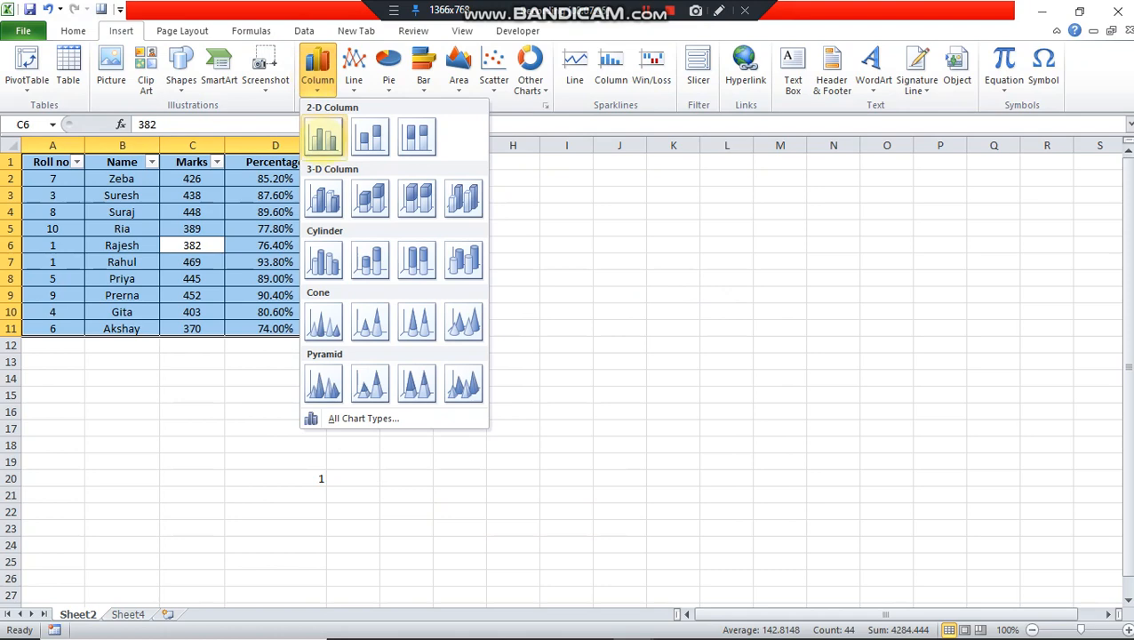
pyautogui.click(324, 136)
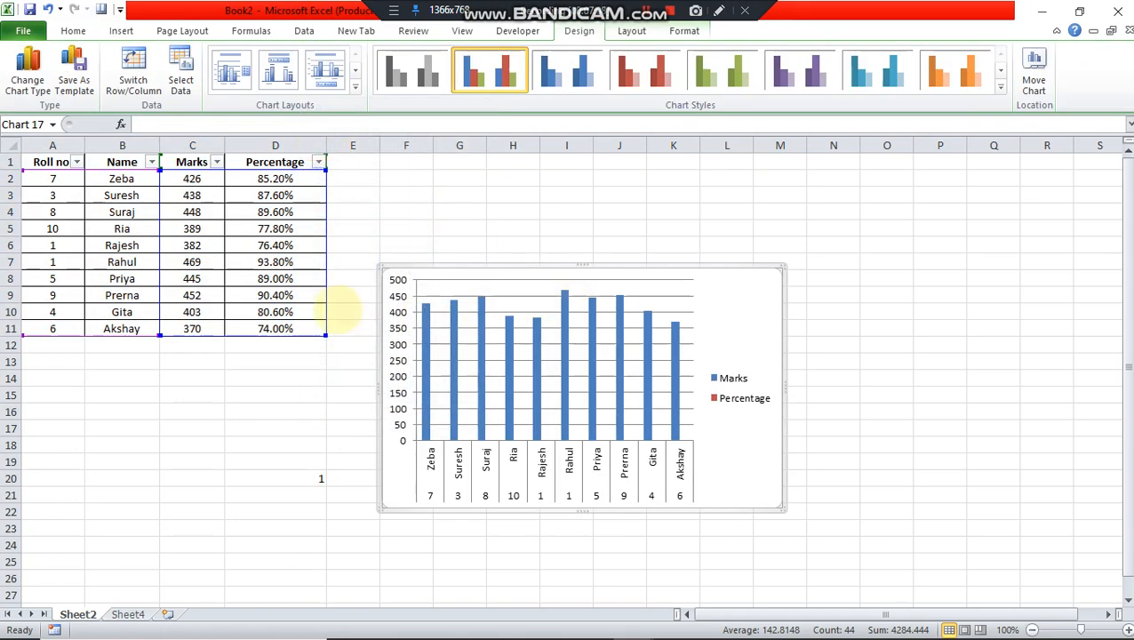